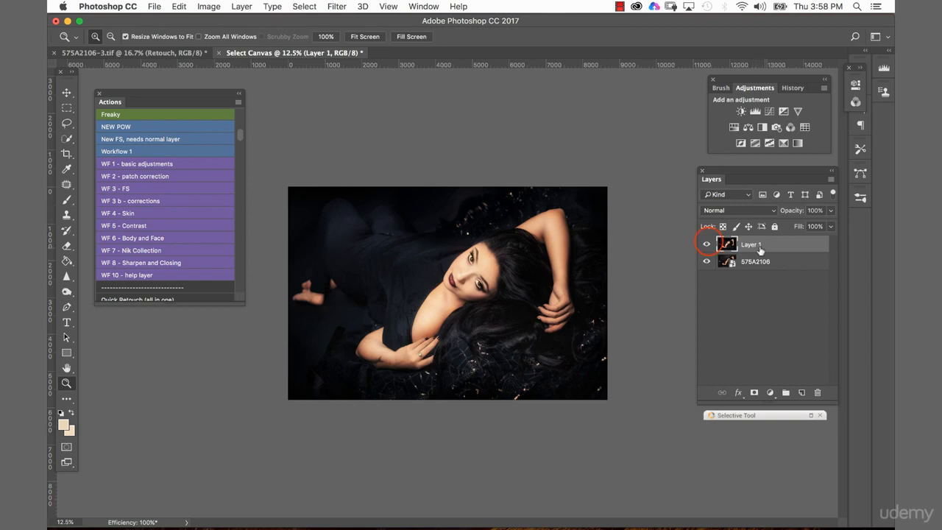
Compare the retouched photo with the original by hiding and showing Layer 1
left_click(707, 244)
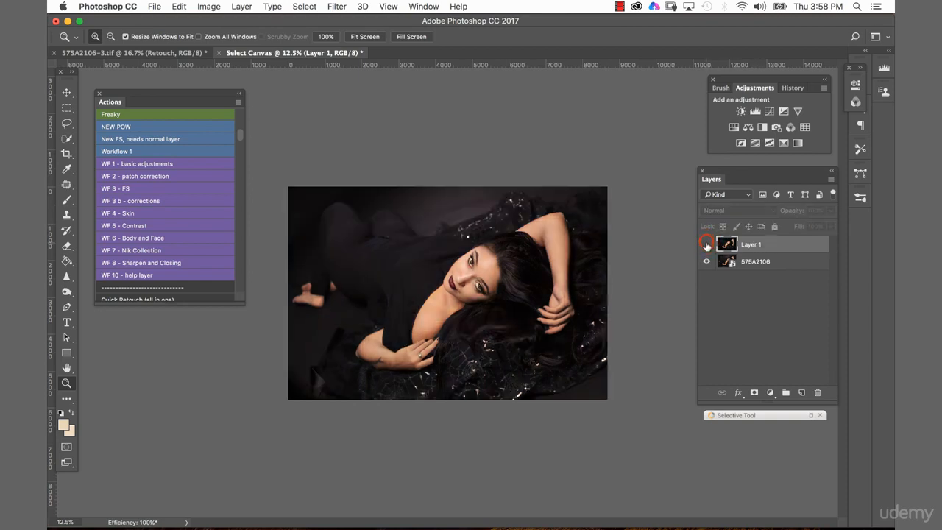
left_click(707, 245)
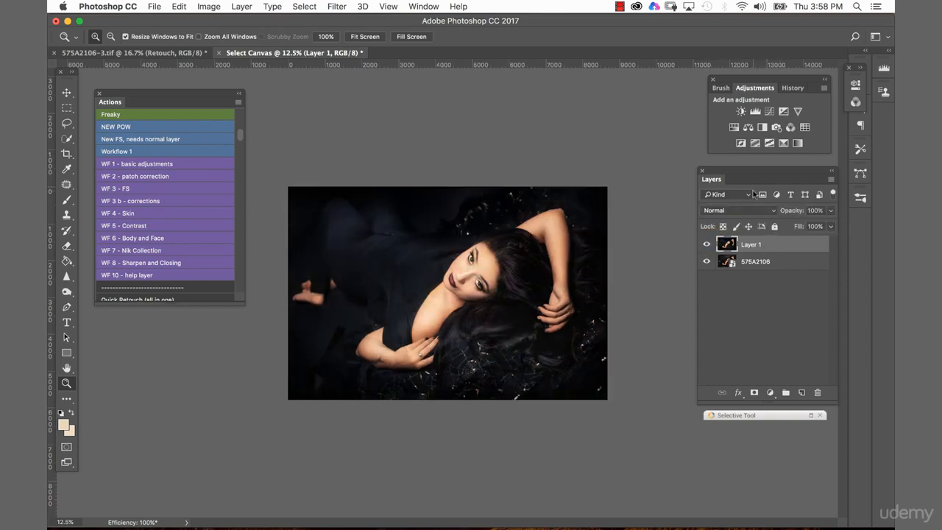
left_click(706, 244)
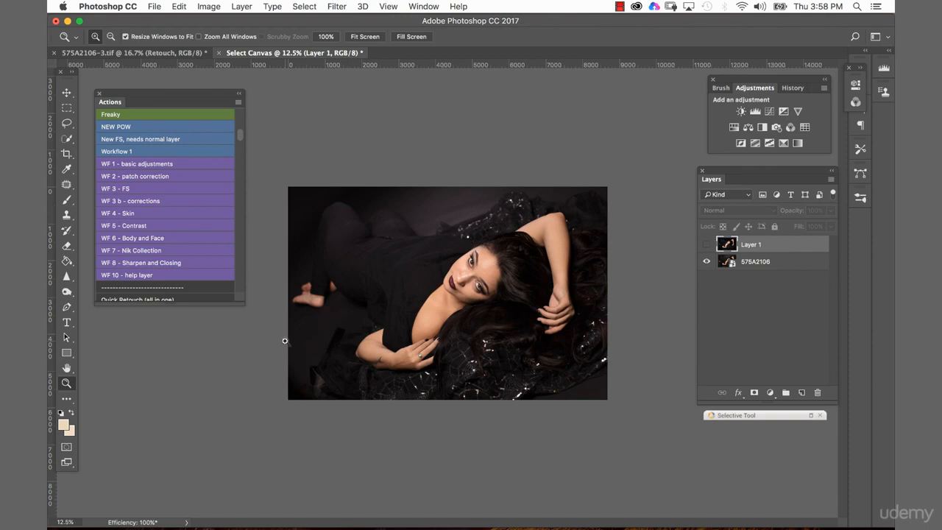
left_click(706, 245)
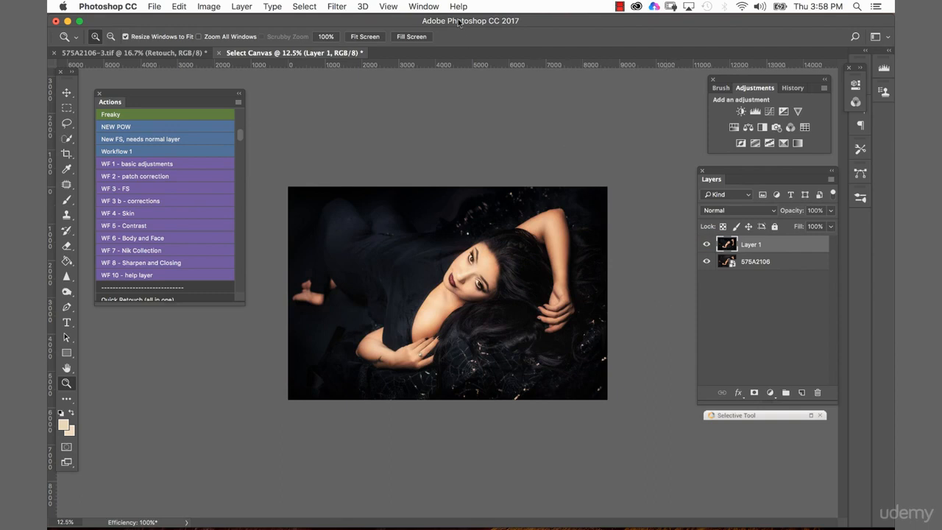
Show the Timeline and create a video timeline from the two photo layers, keeping the image in view
left_click(421, 7)
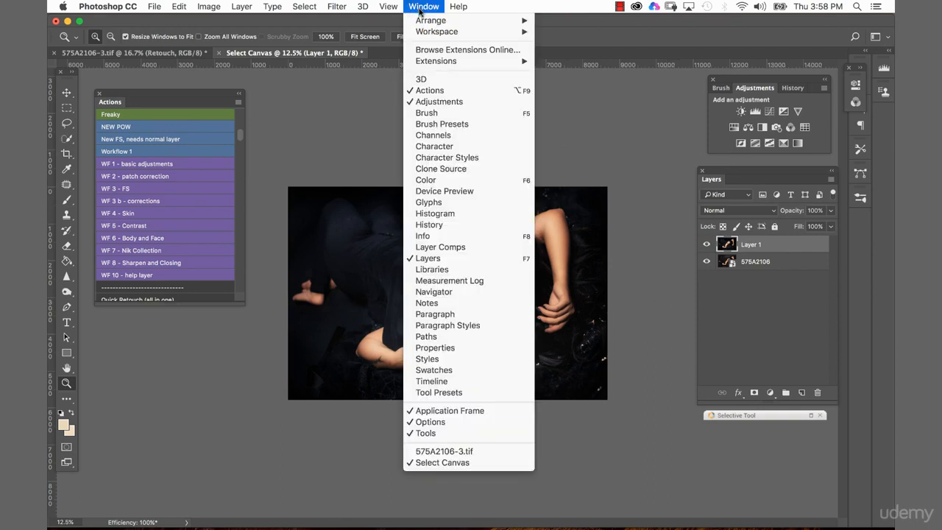
left_click(433, 381)
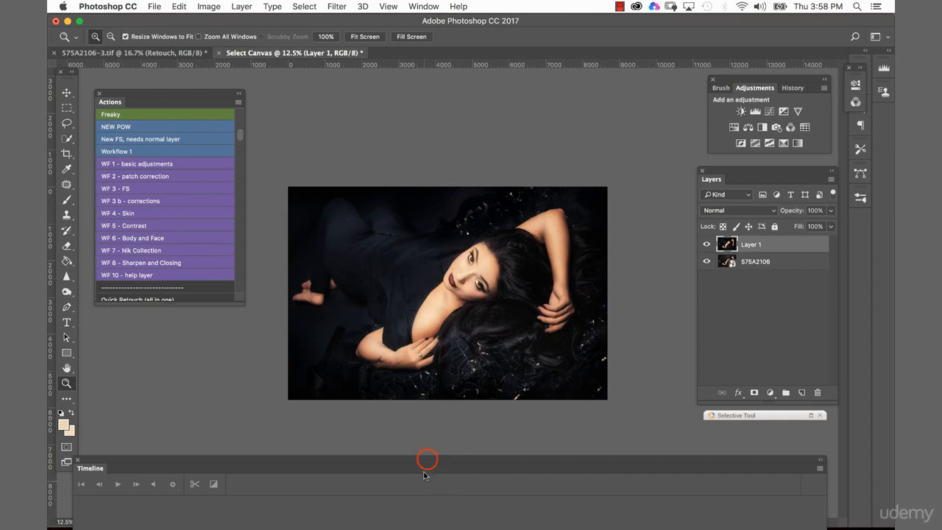
left_click_drag(427, 461, 476, 280)
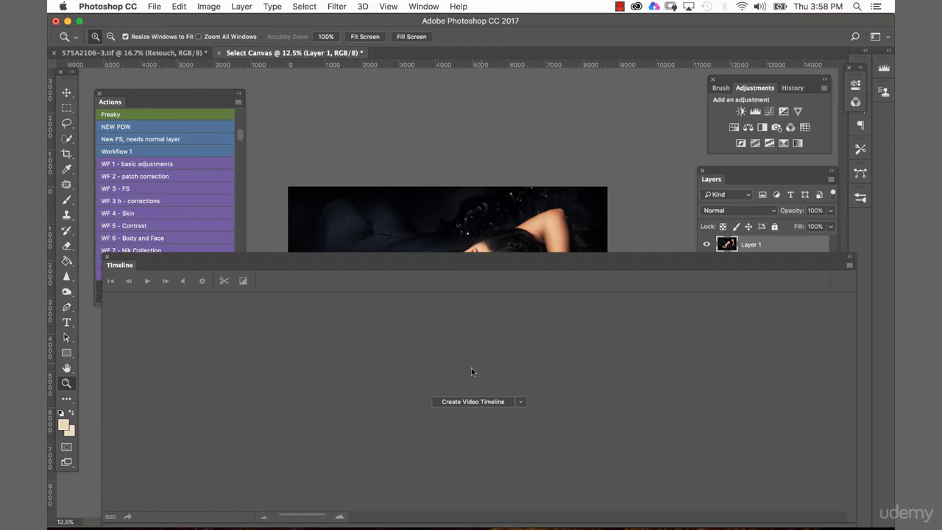
left_click(468, 402)
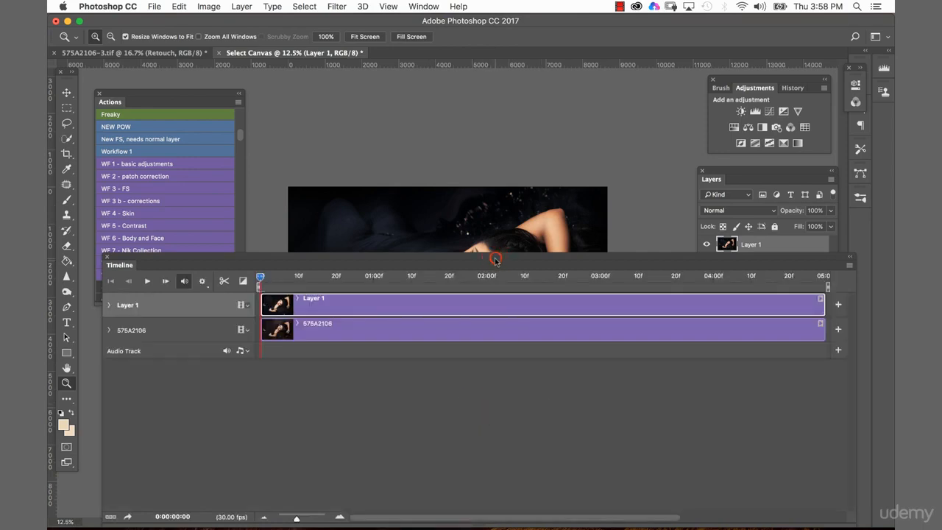
left_click_drag(495, 264, 483, 424)
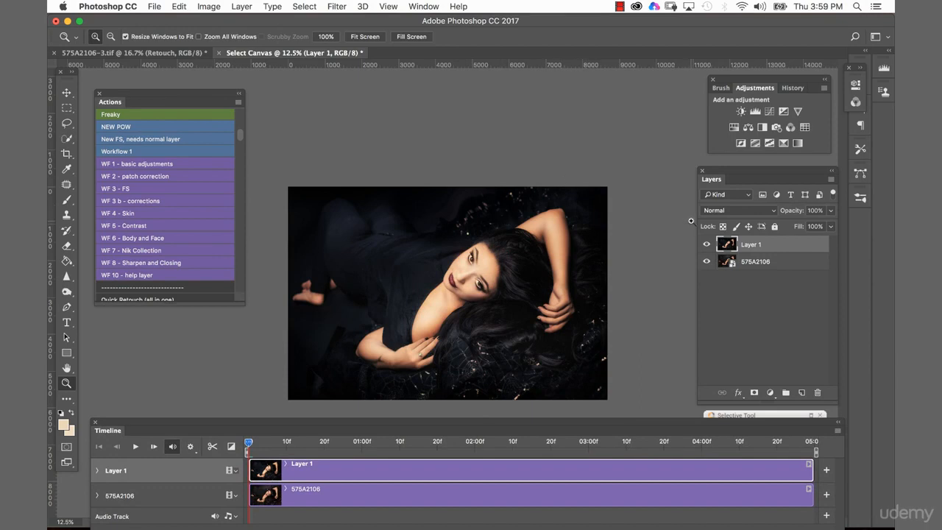
Select roughly the left half of the photo with a rectangular marquee and turn it into a layer mask on Layer 1
left_click(66, 108)
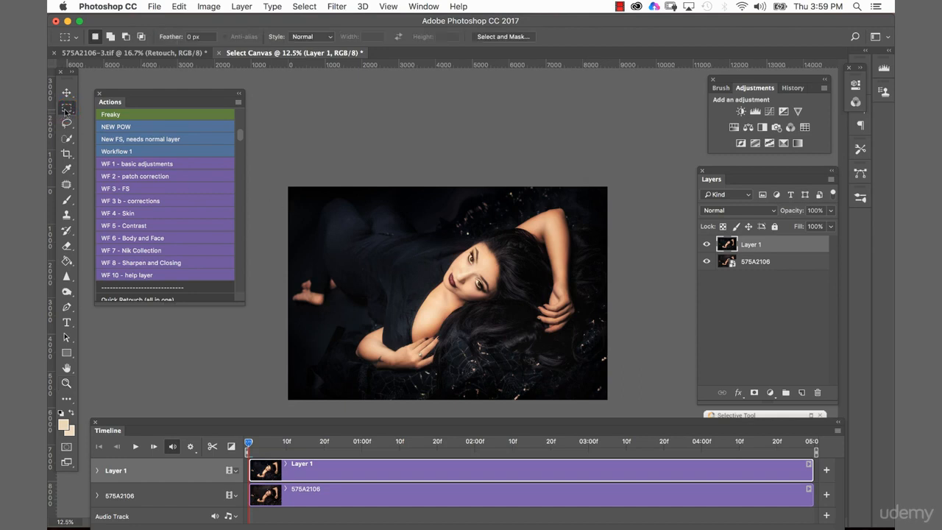
left_click_drag(284, 179, 460, 399)
left_click(753, 392)
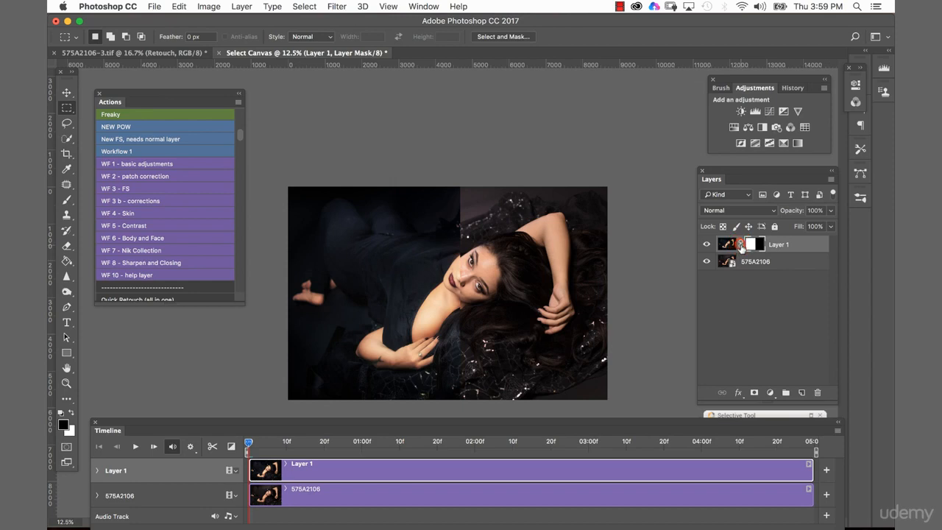
Unlink Layer 1's mask and scale it beyond the canvas to about 237% width and 147% height, keeping its right edge in place
left_click(741, 245)
key("ctrl+t")
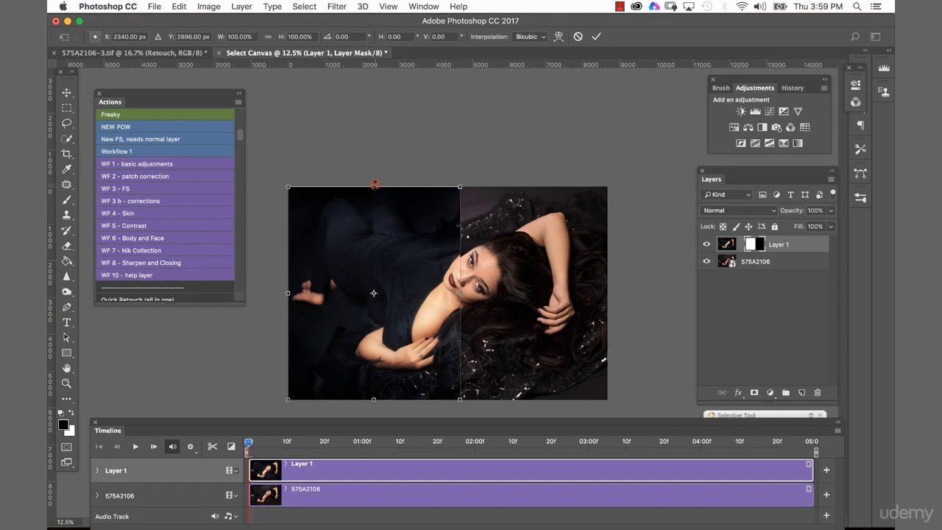
left_click_drag(374, 187, 382, 132)
left_click_drag(373, 400, 376, 440)
left_click_drag(287, 282, 254, 288)
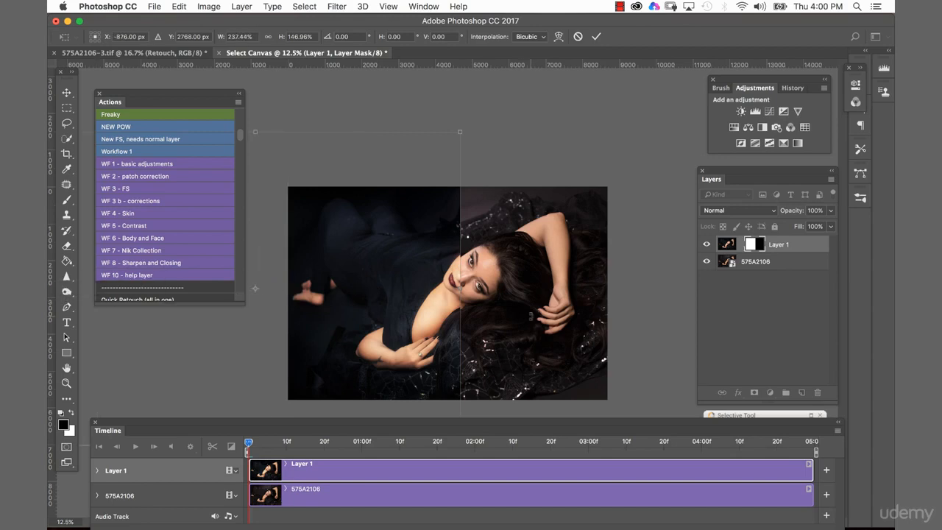
left_click(595, 36)
Expand Layer 1's timeline properties and move its mask left until the layer is completely hidden
left_click_drag(499, 422, 511, 381)
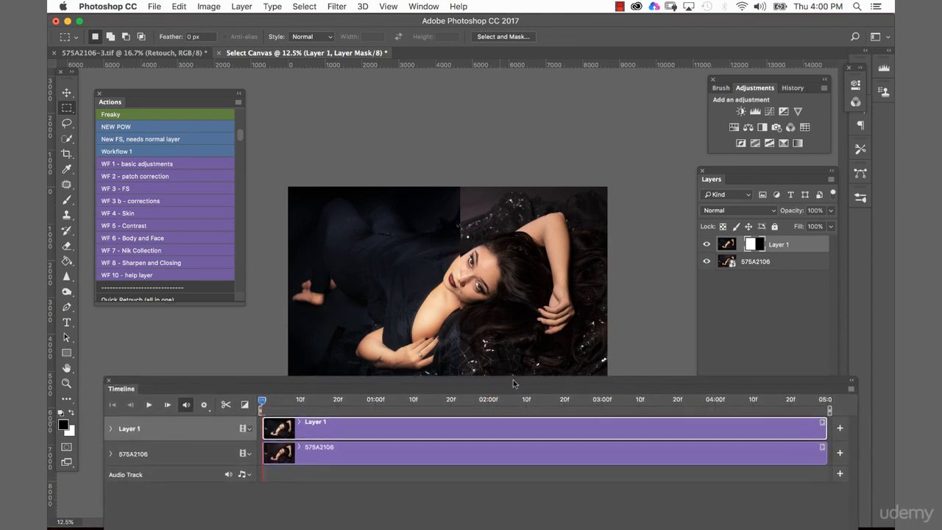
left_click(109, 430)
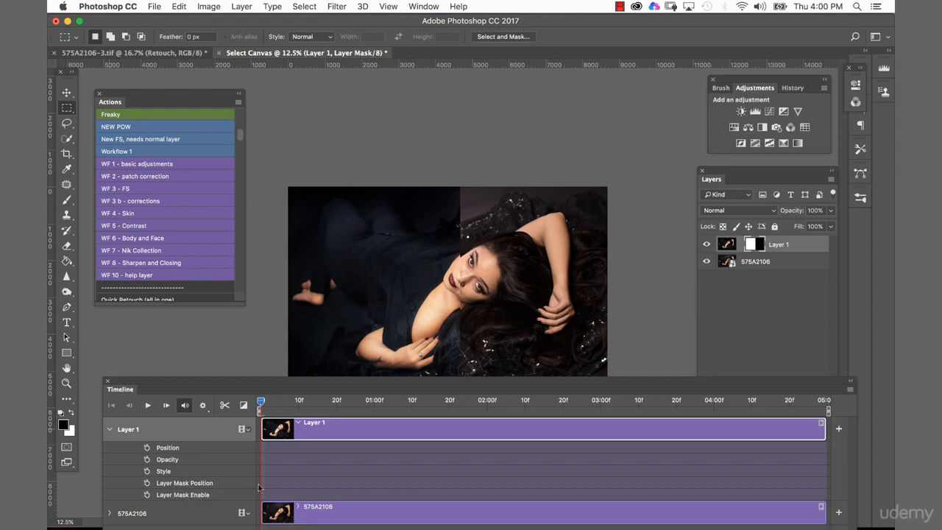
left_click(295, 382)
left_click_drag(295, 382, 290, 411)
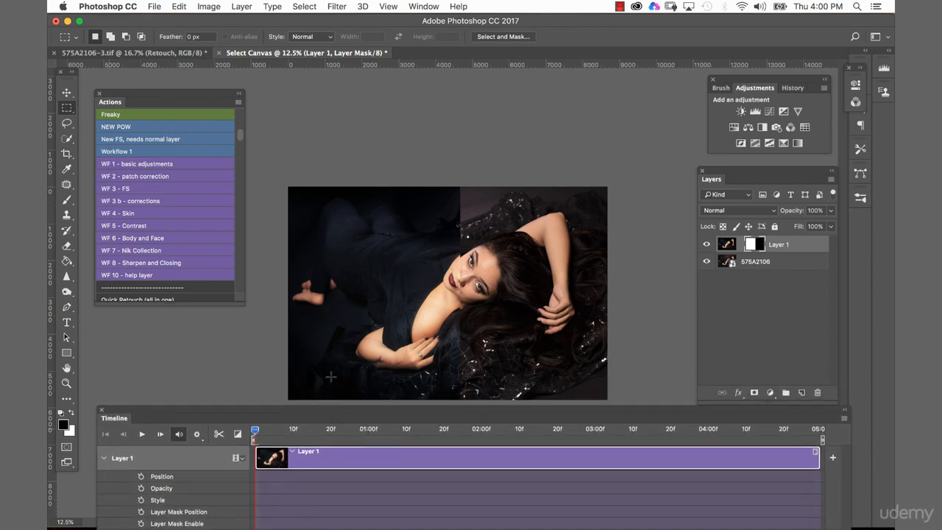
key("v")
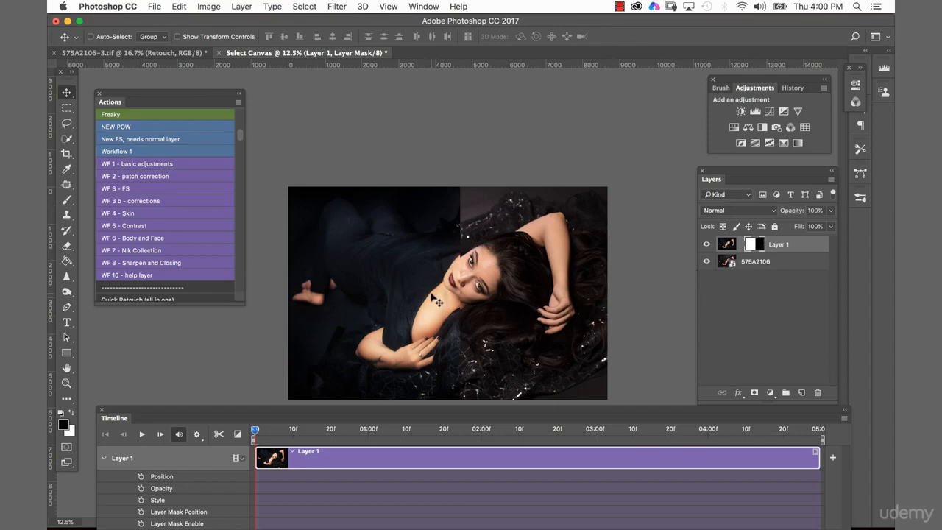
left_click_drag(443, 300, 239, 302)
Enable Layer Mask Position animation for Layer 1 with a starting keyframe at the first frame
left_click(473, 409)
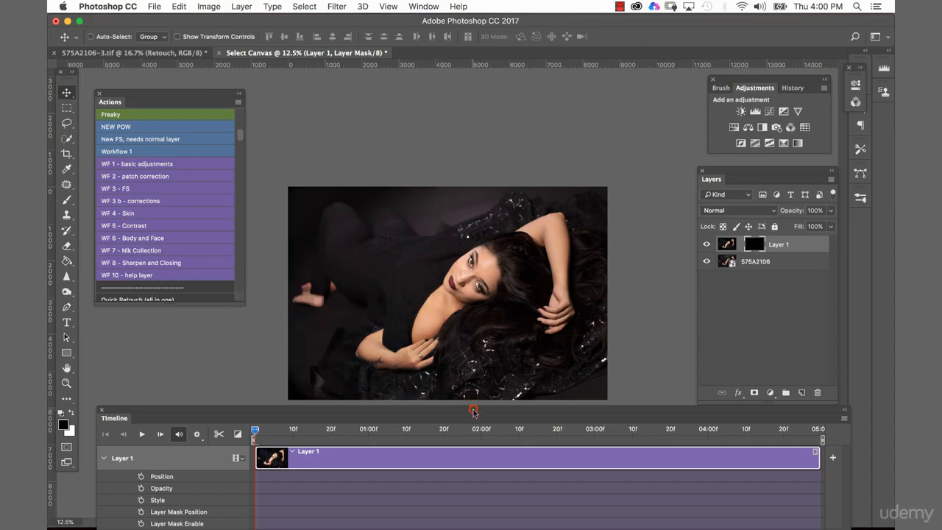
left_click_drag(473, 409, 490, 353)
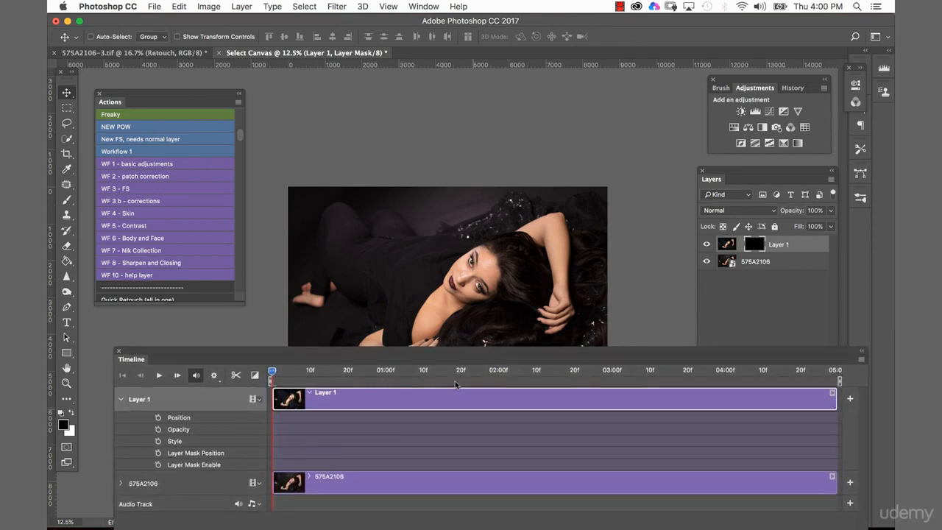
left_click(194, 455)
left_click(158, 453)
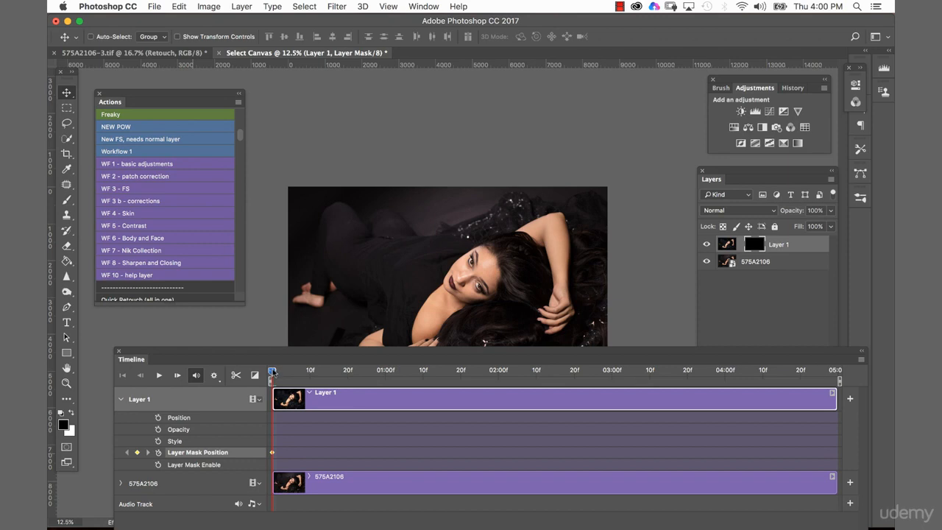
Near the end of the timeline, move Layer 1's mask right until it covers the whole photo, setting the ending keyframe
left_click_drag(271, 372, 812, 376)
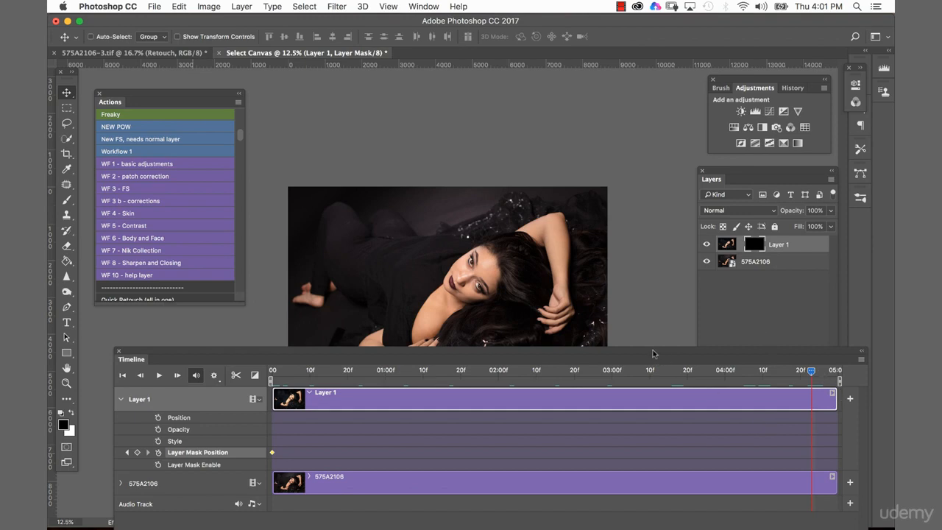
left_click_drag(652, 348, 645, 403)
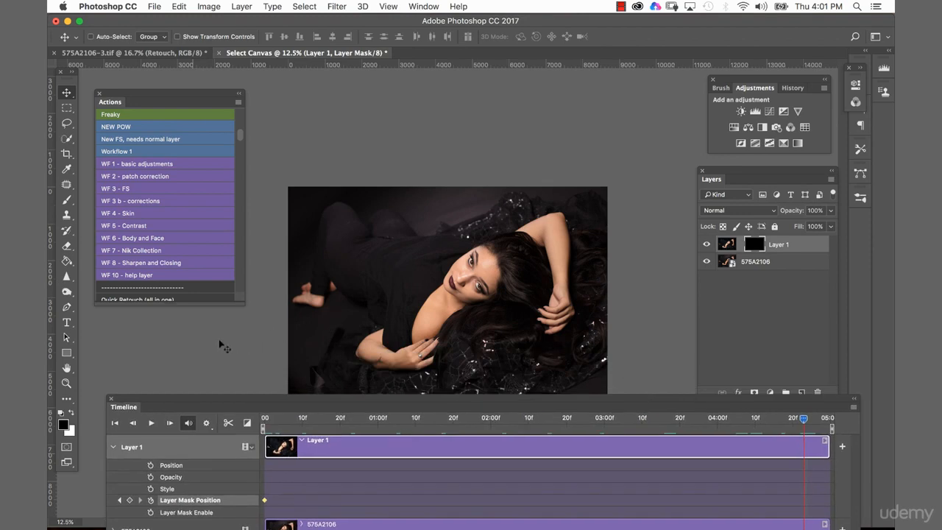
left_click_drag(210, 351, 393, 343)
left_click_drag(393, 299, 553, 283)
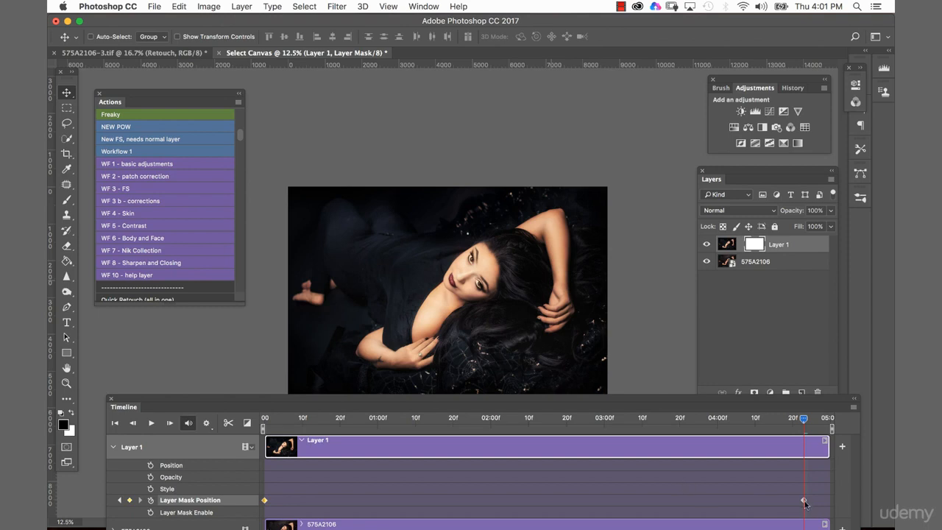
Preview the mask wipe by playing the timeline twice from the first frame
left_click_drag(746, 396, 725, 320)
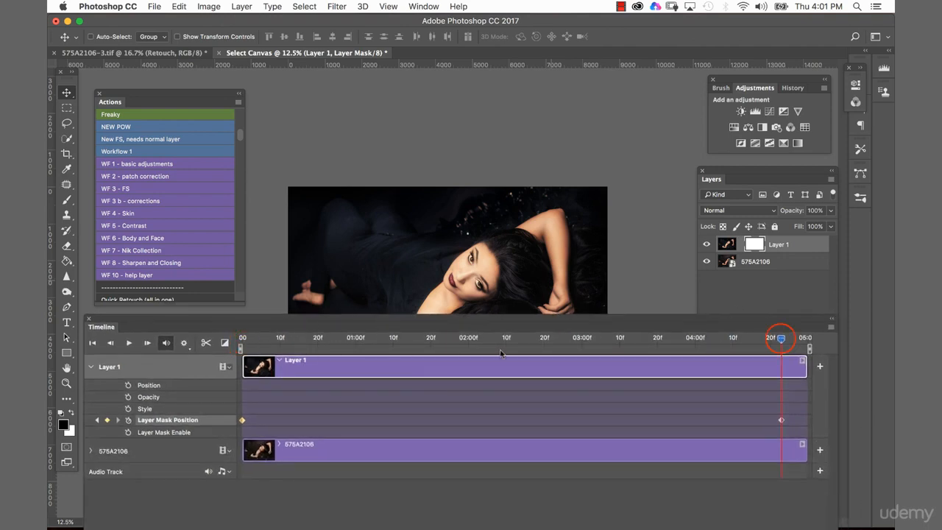
left_click_drag(781, 337, 242, 338)
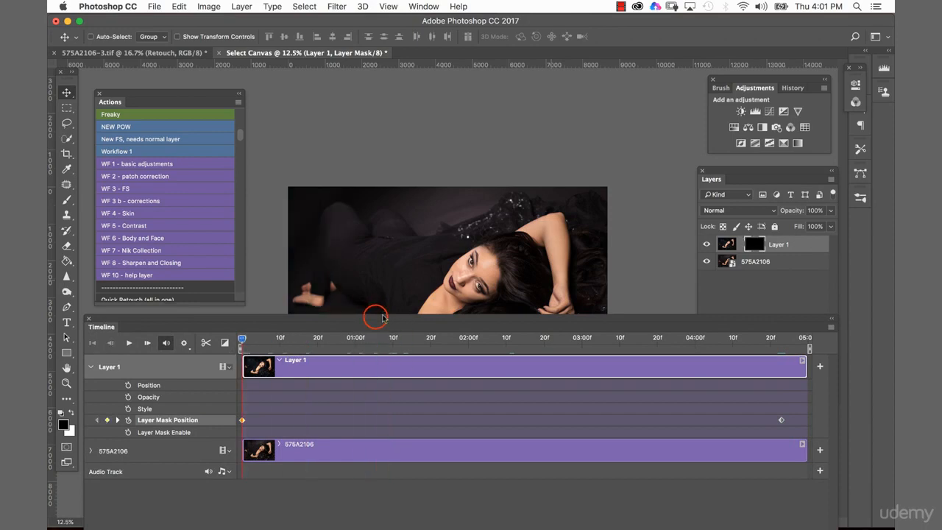
left_click_drag(374, 319, 362, 413)
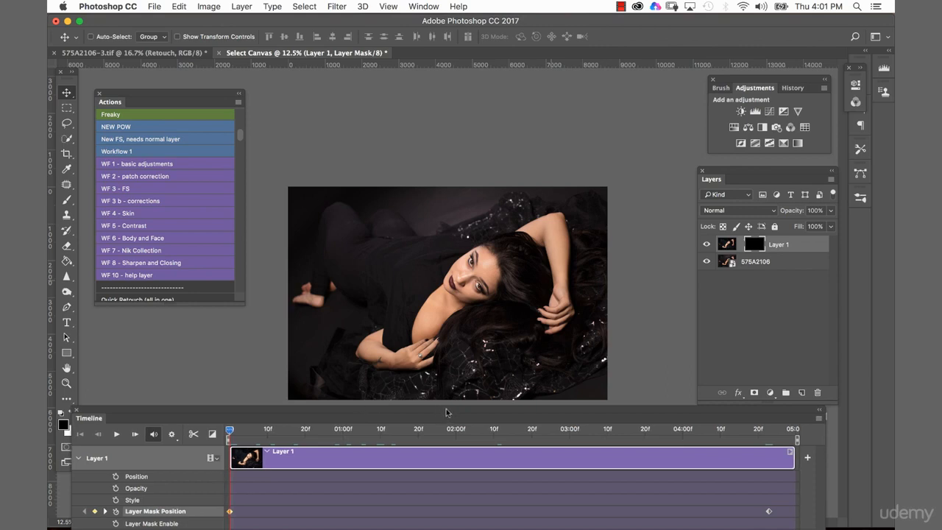
key("space")
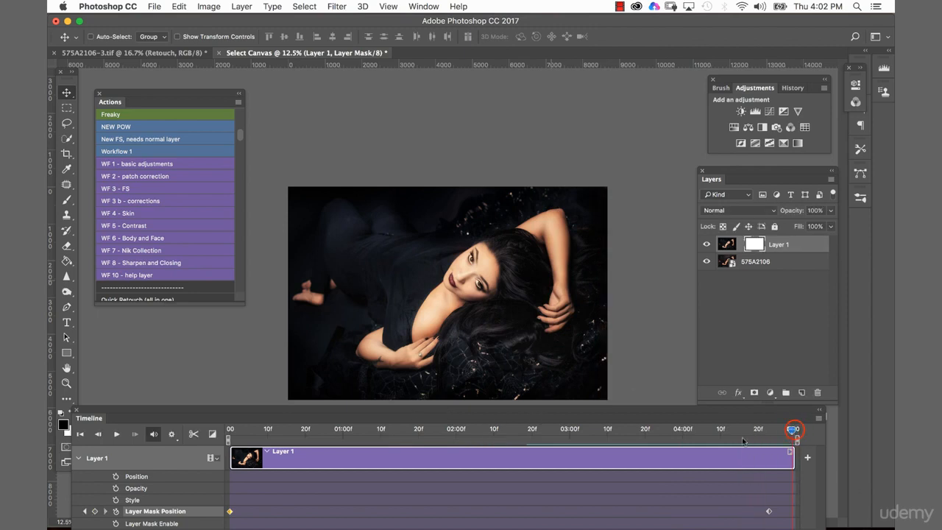
left_click_drag(792, 428, 227, 434)
left_click(378, 432)
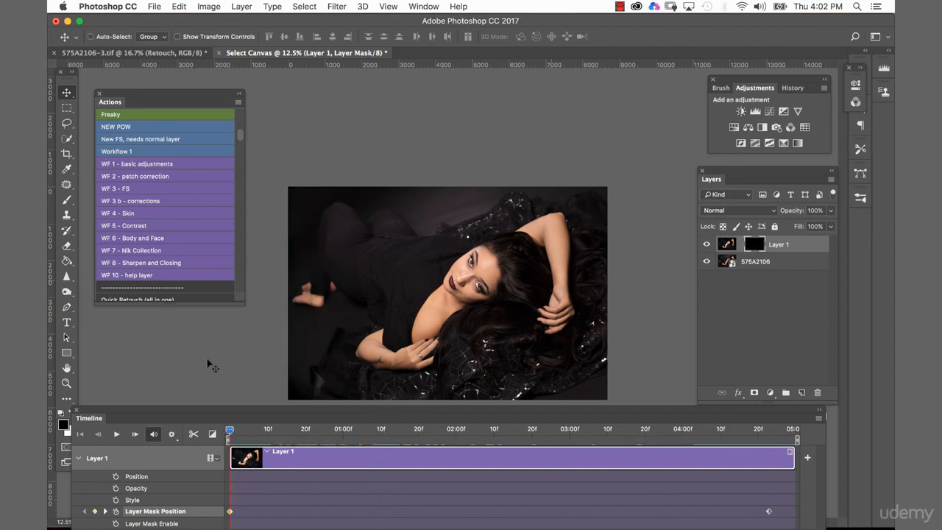
key("space")
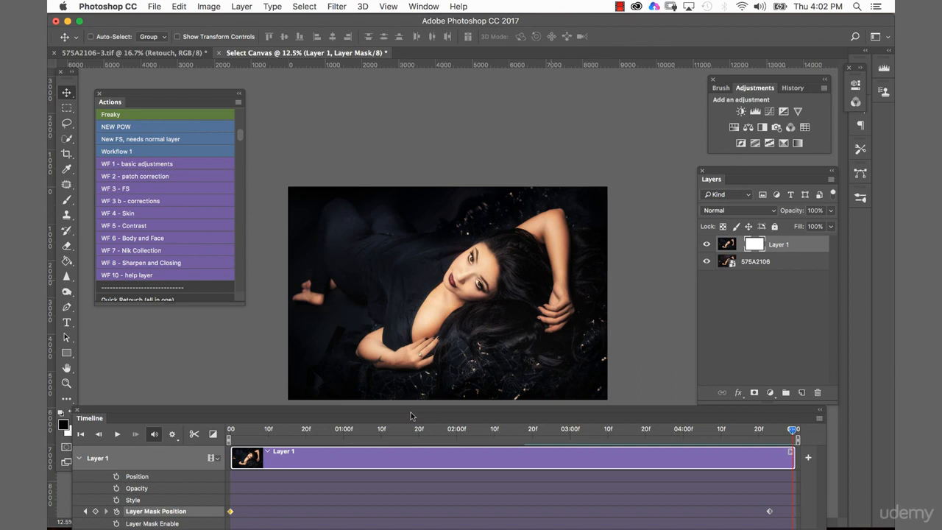
Render all frames of the timeline as the H.264 video Select Canvas.mp4 at HDV/HDTV 720p size
left_click_drag(410, 412, 412, 411)
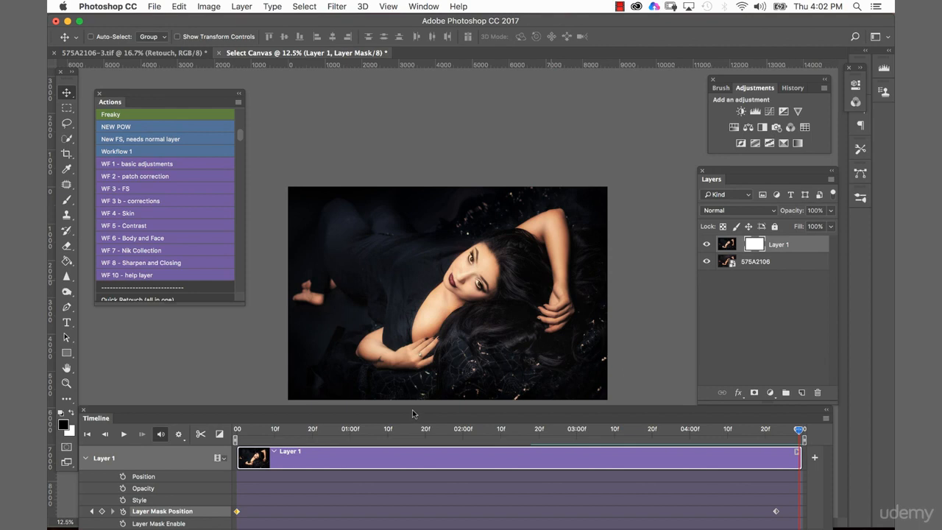
left_click_drag(412, 410, 417, 327)
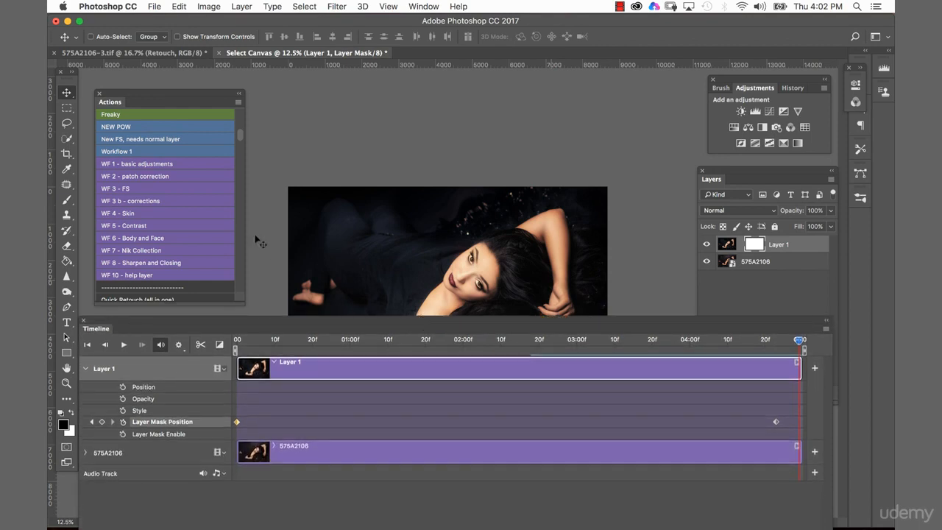
left_click(154, 7)
mouse_move(201, 169)
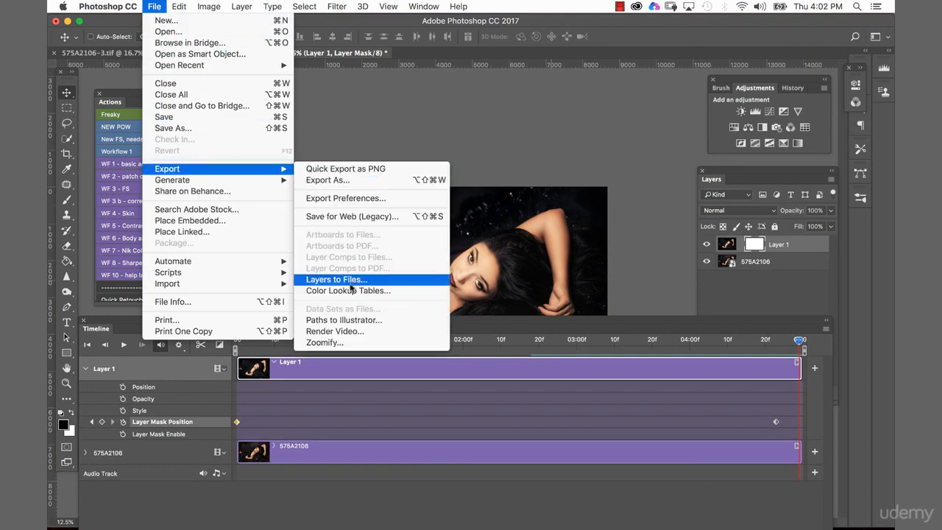
left_click(349, 330)
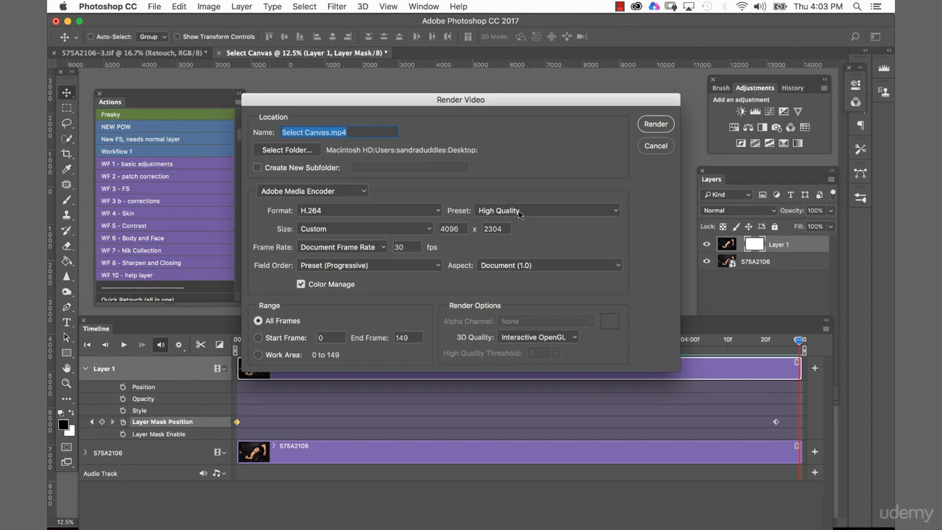
left_click(383, 228)
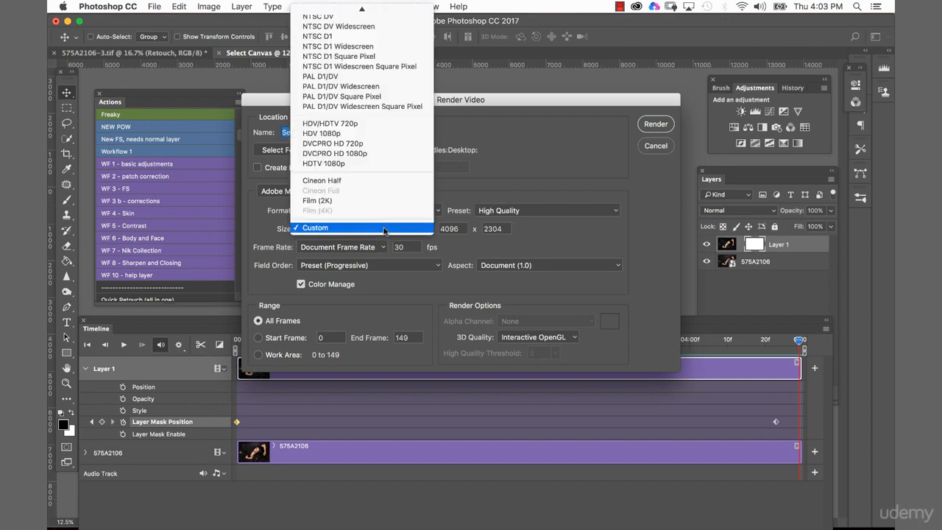
mouse_move(381, 15)
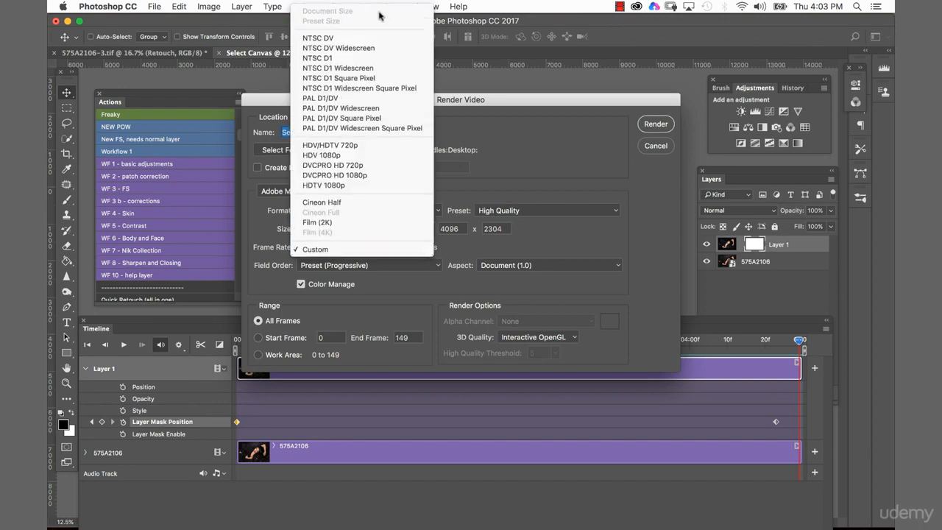
left_click(373, 146)
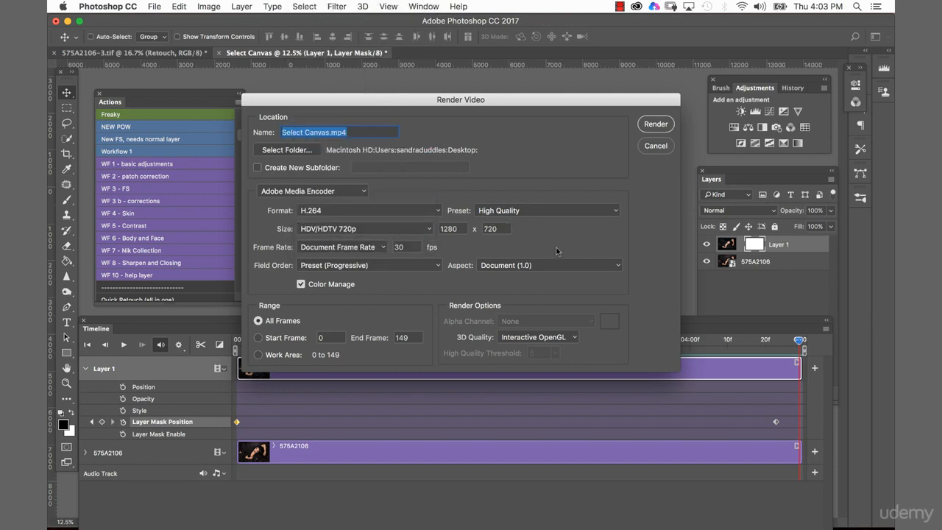
left_click(655, 123)
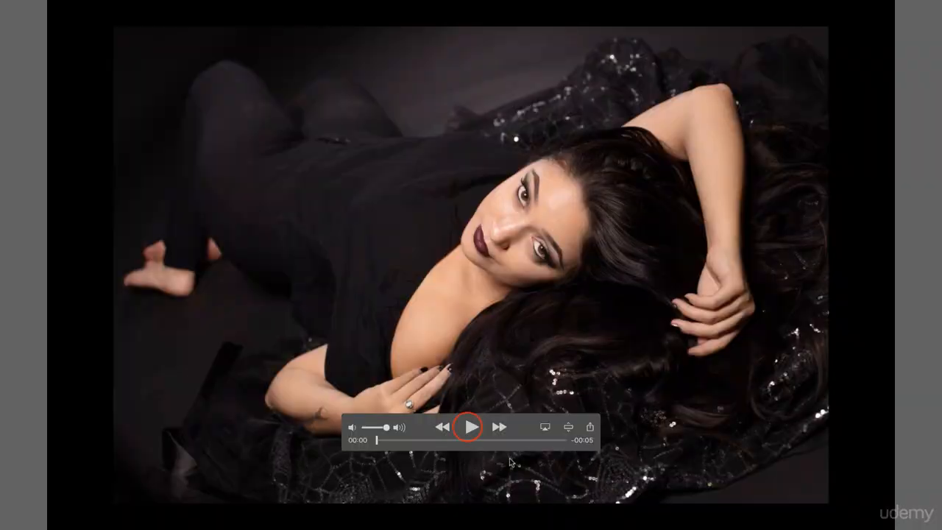
Play the rendered before-and-after video in the media player
left_click(468, 427)
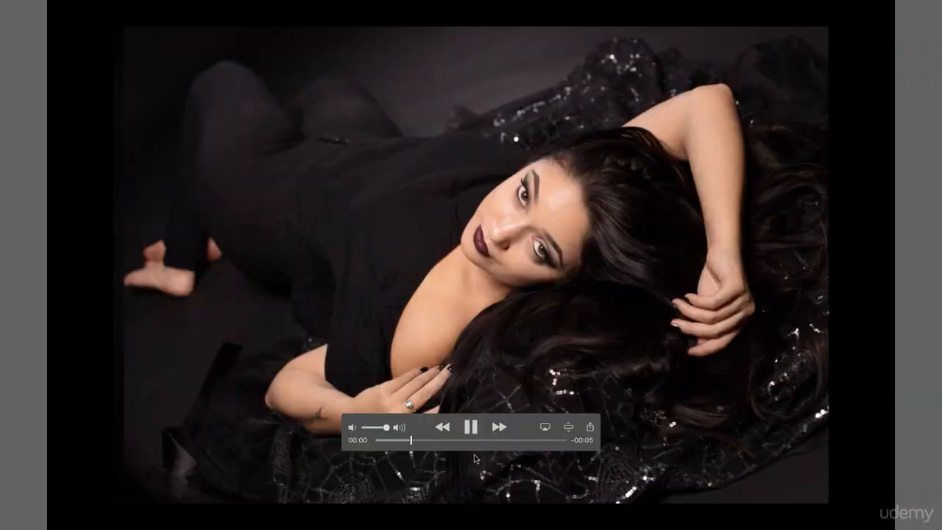